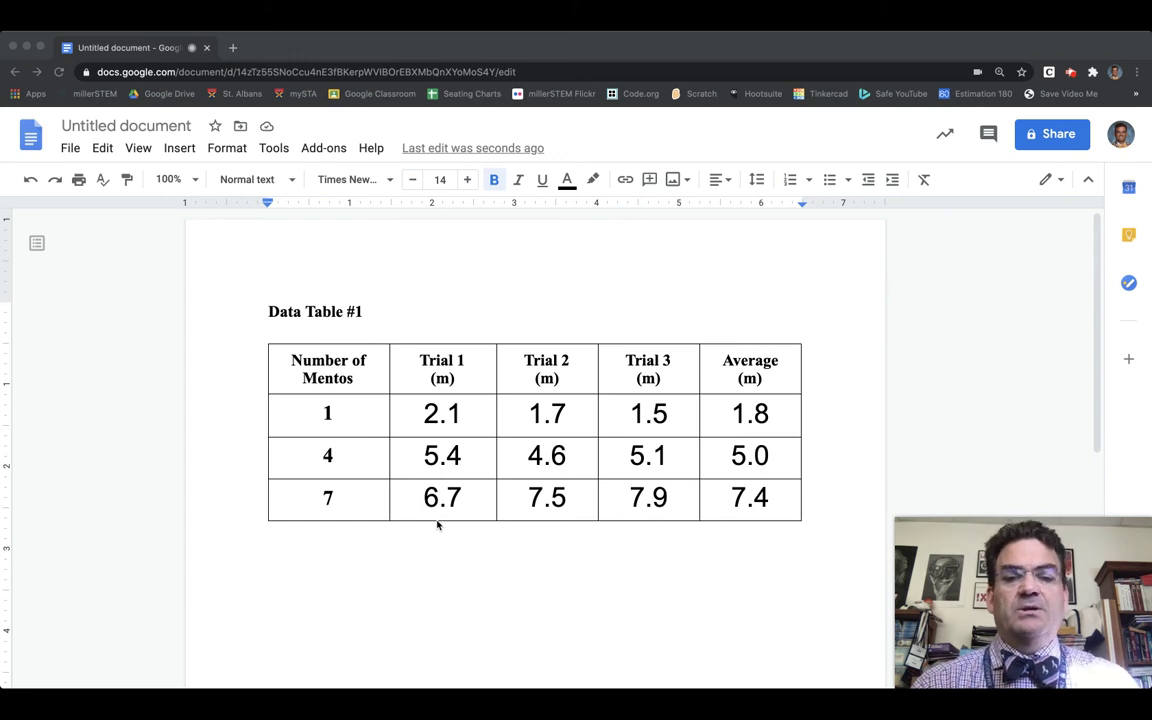
Step: Select the entire Mentos Data Table #1 in the Google Doc, from first cell to last
click(287, 361)
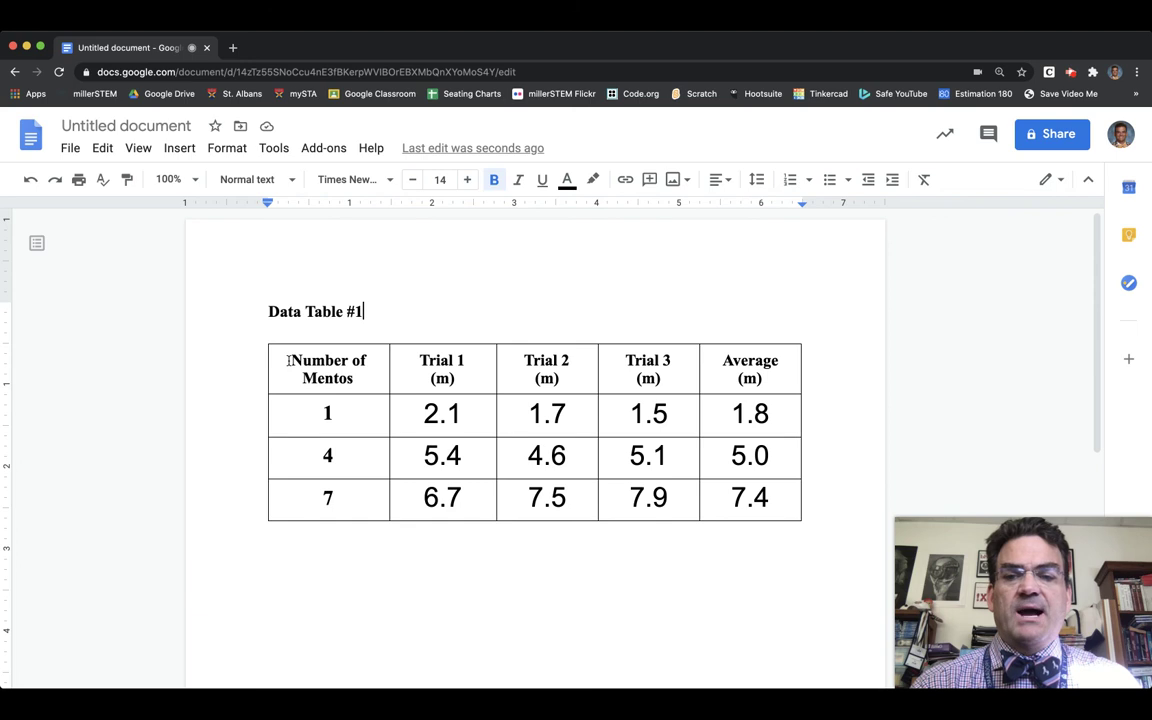
drag(288, 361, 767, 505)
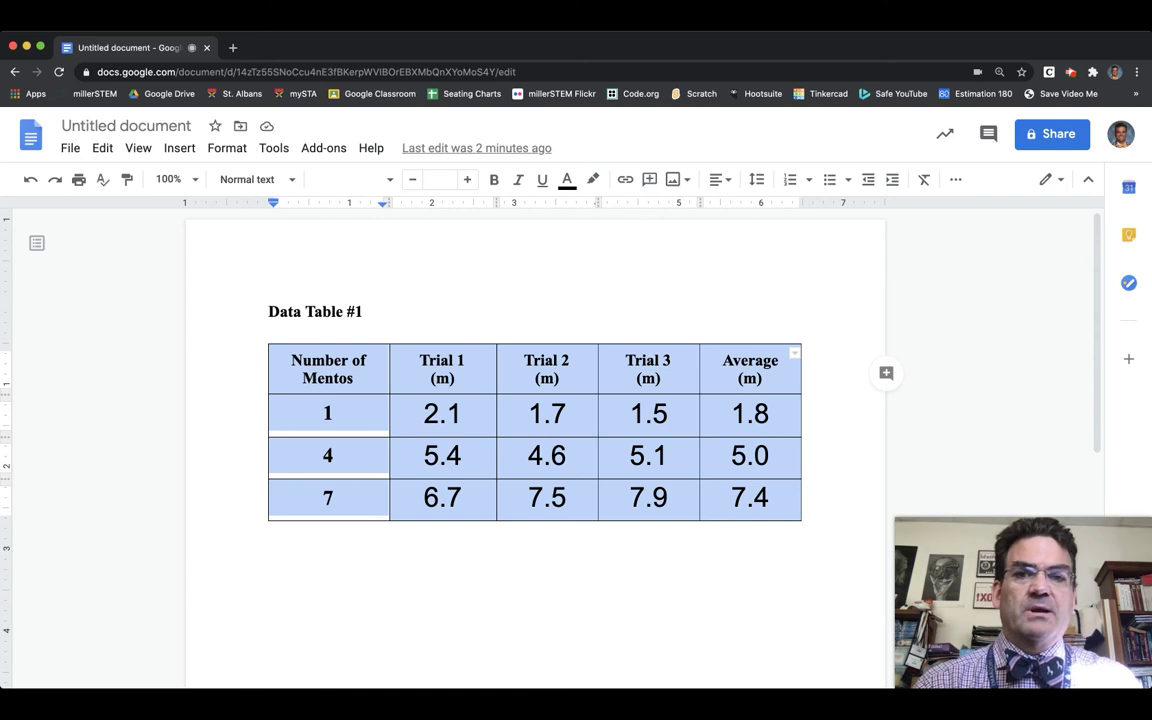
scroll(358, 272, down, 1)
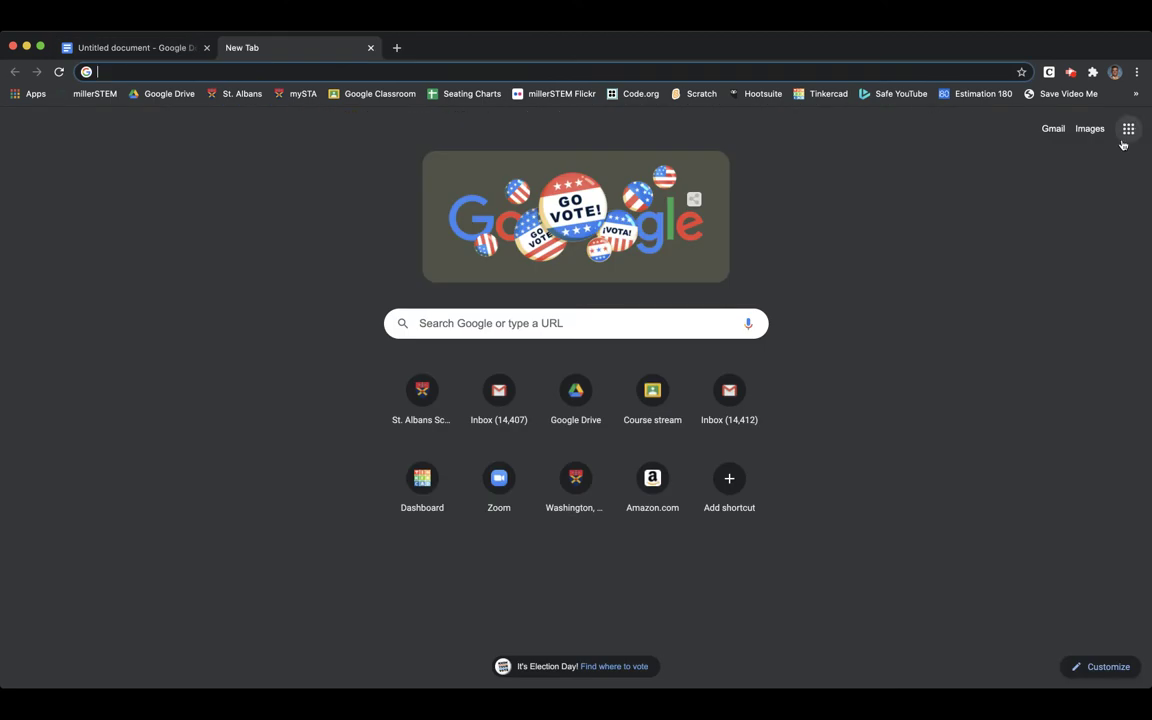
Step: Create a blank Google Sheets spreadsheet from the Google apps grid in a new tab
click(1129, 129)
scroll(1040, 350, down, 4)
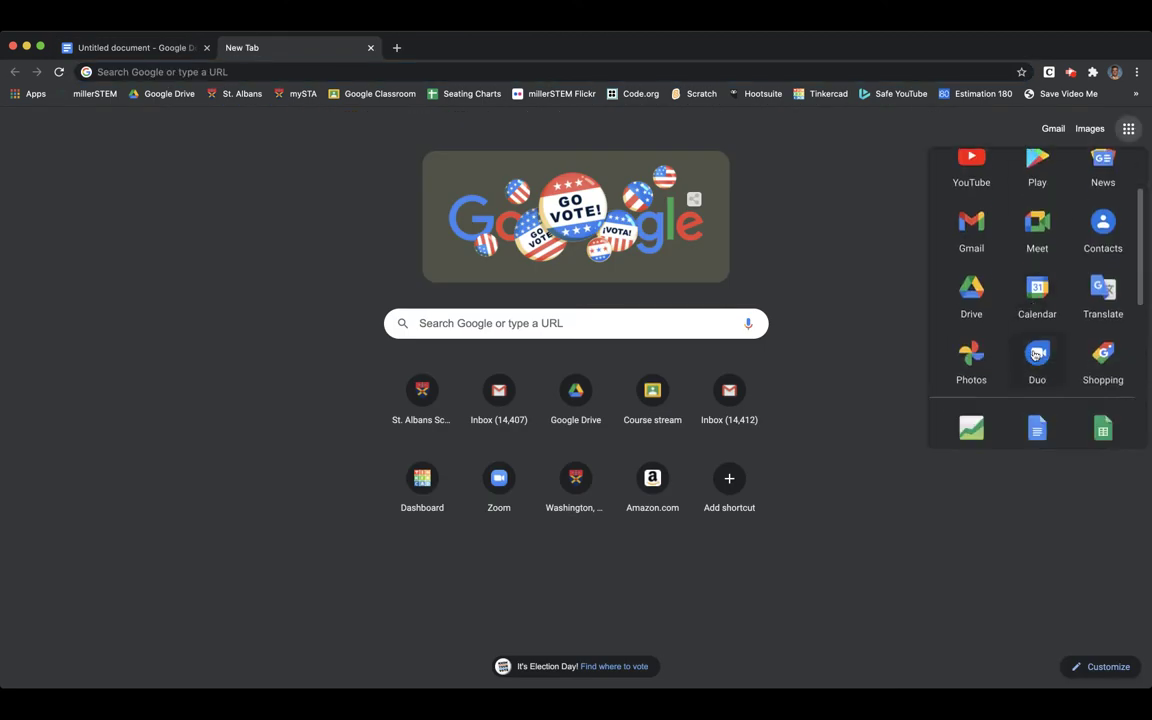
click(1100, 328)
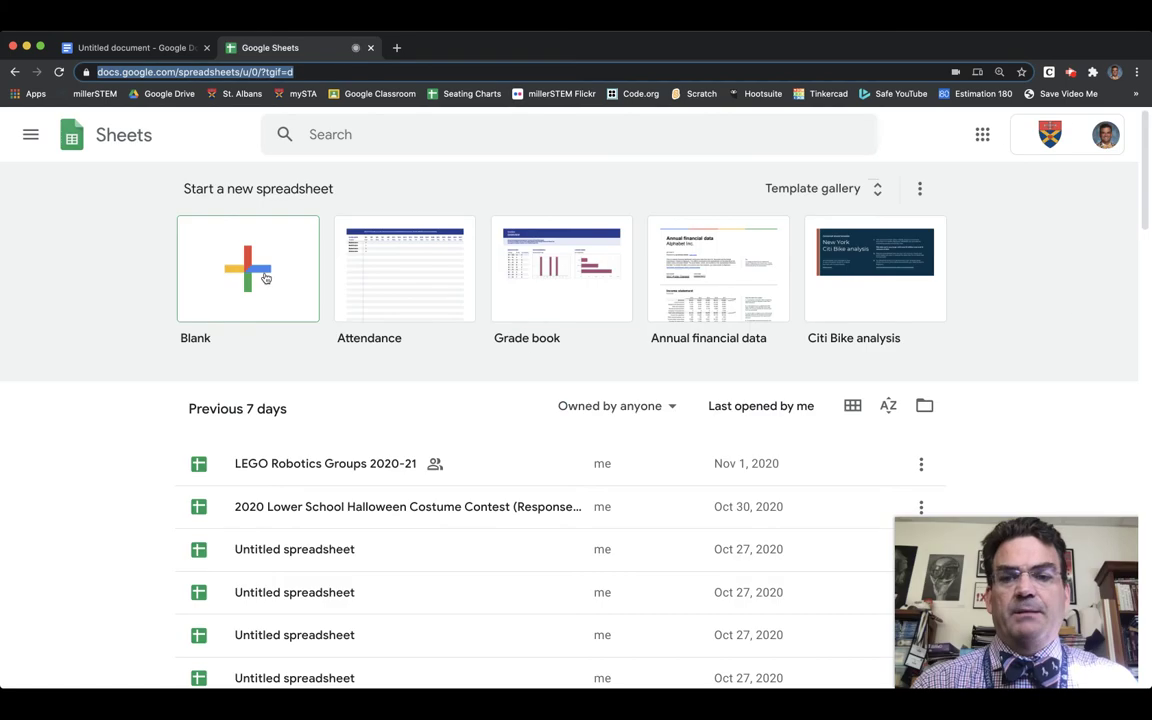
click(258, 248)
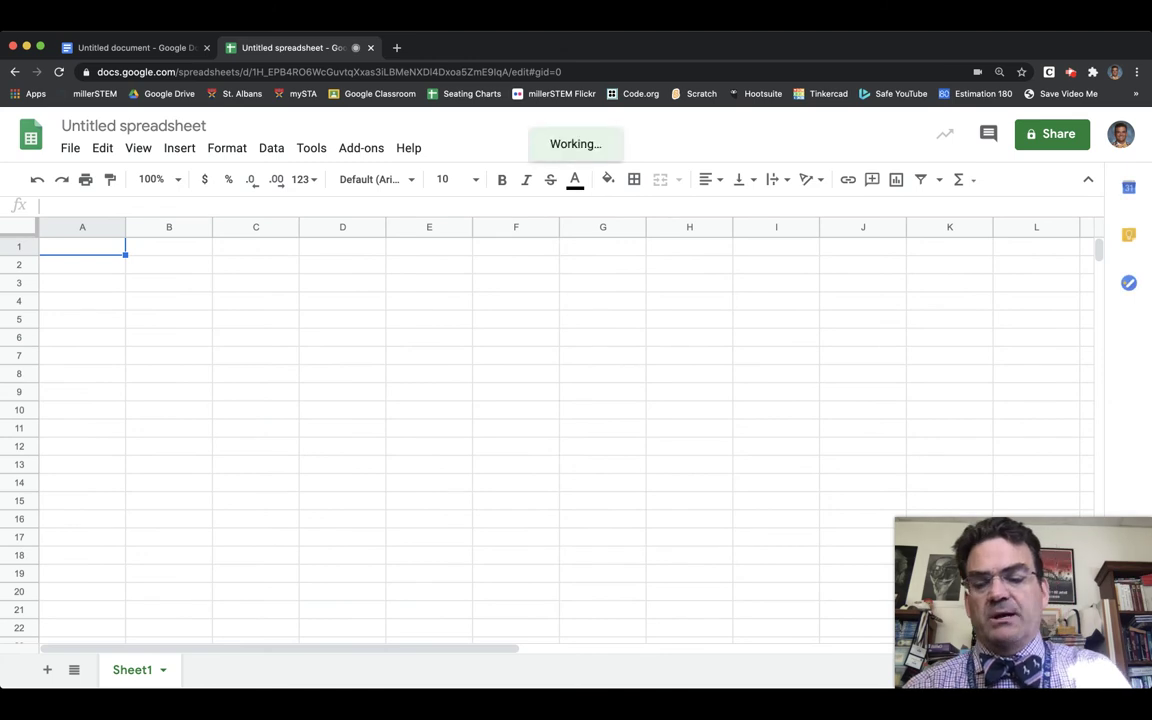
Step: Paste the Mentos table into A1 and insert a chart from its data
text(Number of Mentos	Trial 1 (m)	Trial 2 (m)	Trial 3 (m)	Average (m) 1	2.1	1.7	1.5	1.8 4	5.4	4.6	5.1	5 7	6.7	7.5	7.9	7.4)
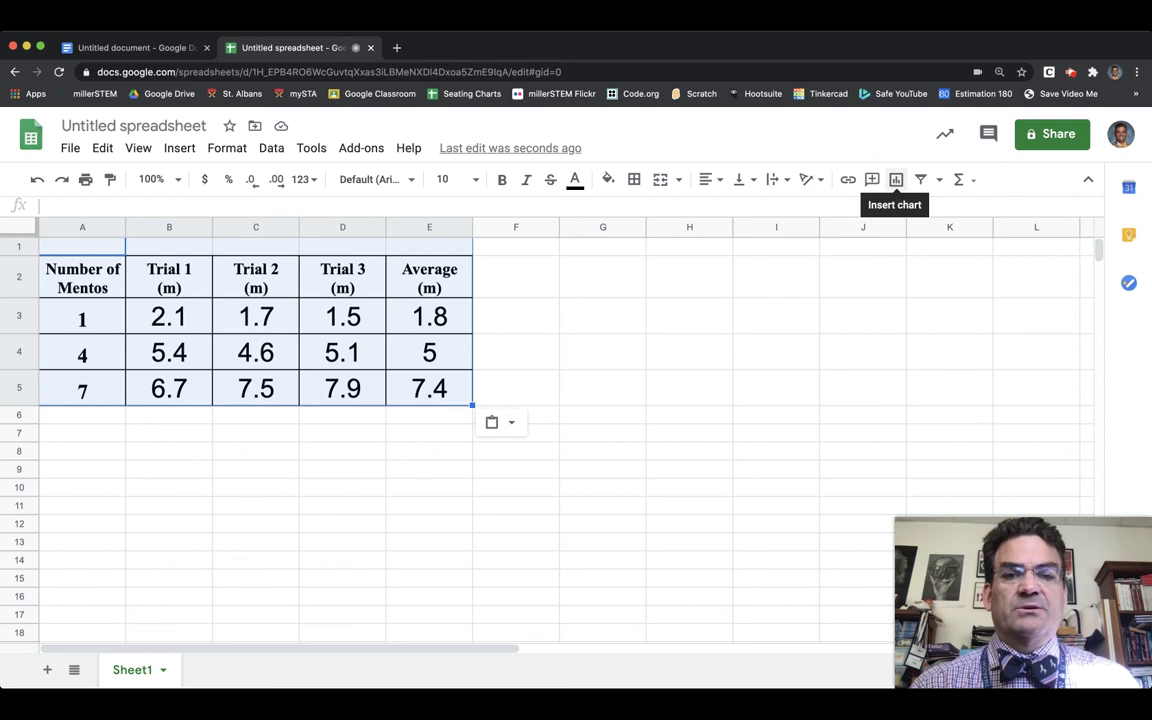
click(896, 180)
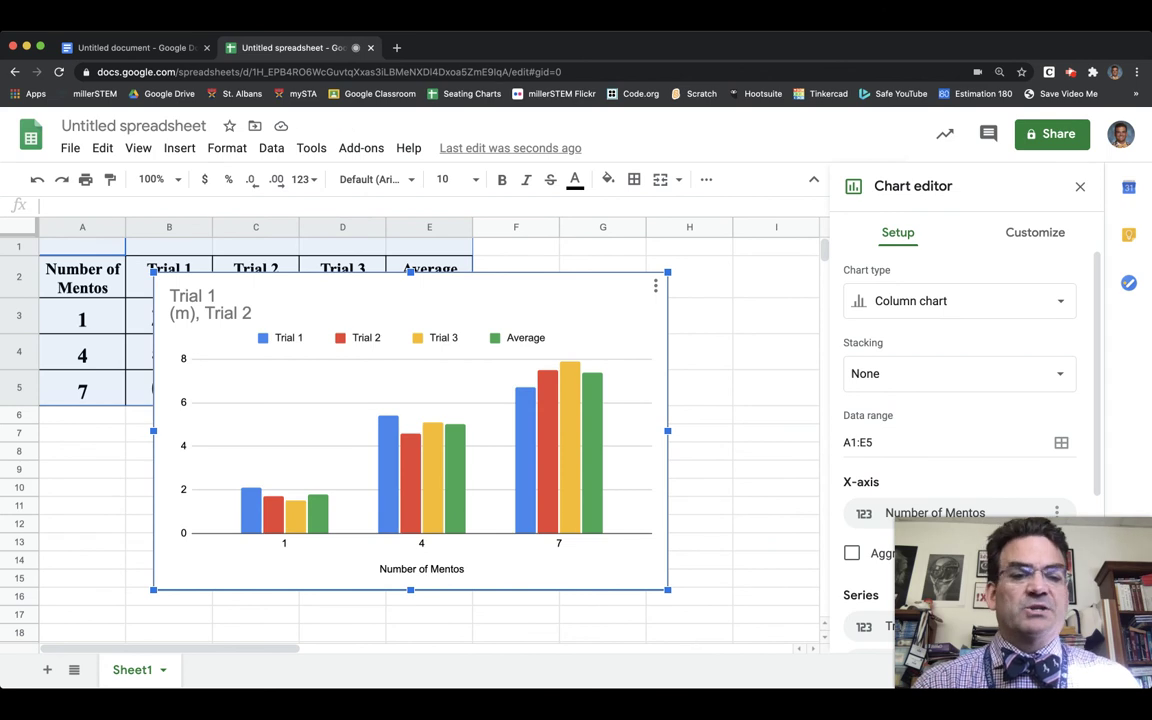
Step: Zoom the page out and move the column chart to the right of the Mentos table
mouse_move(1108, 596)
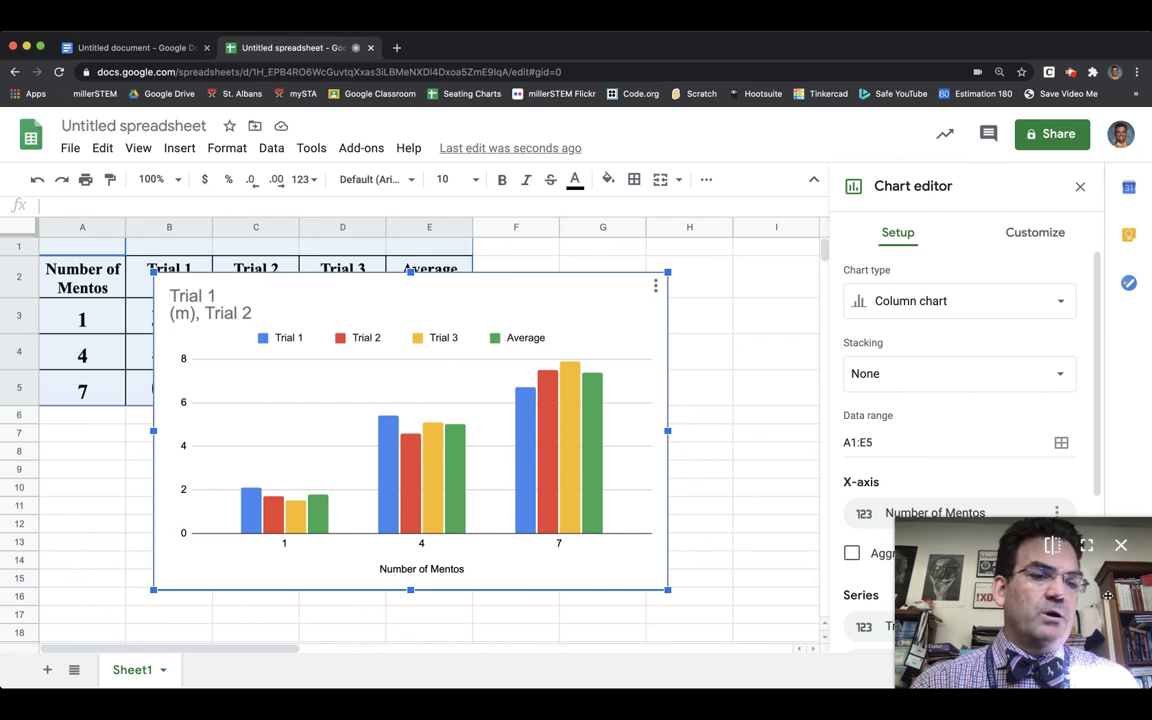
drag(1108, 596, 87, 602)
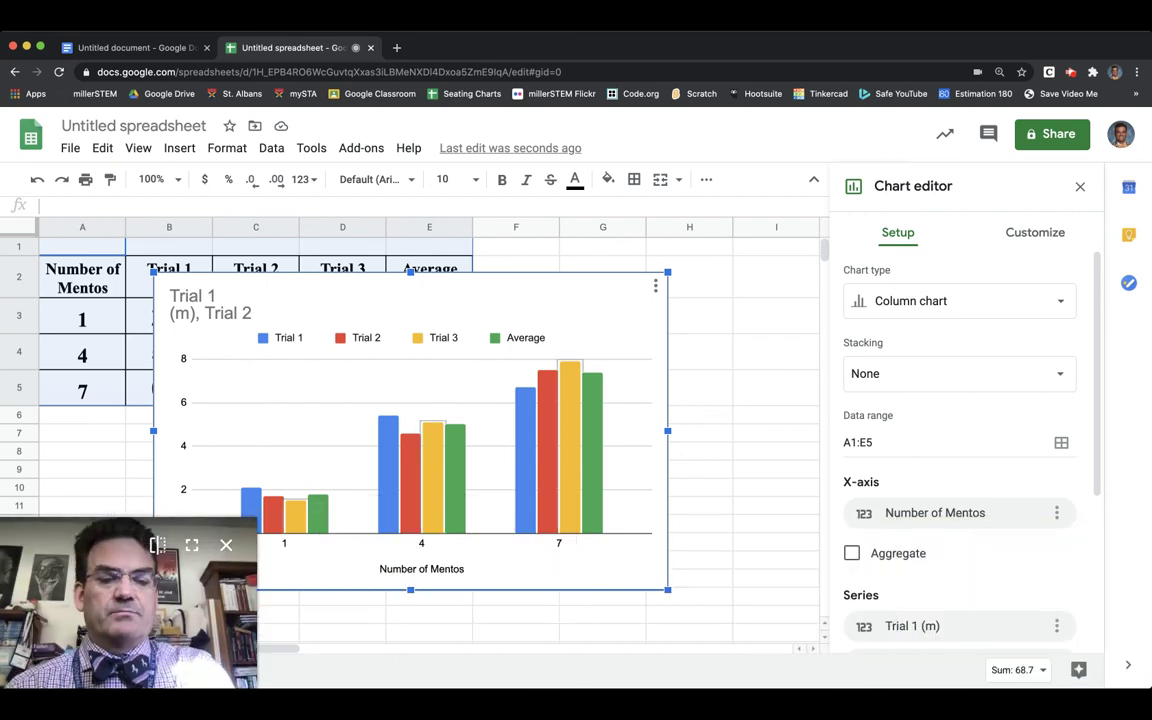
key(super+minus)
key(super+minus)
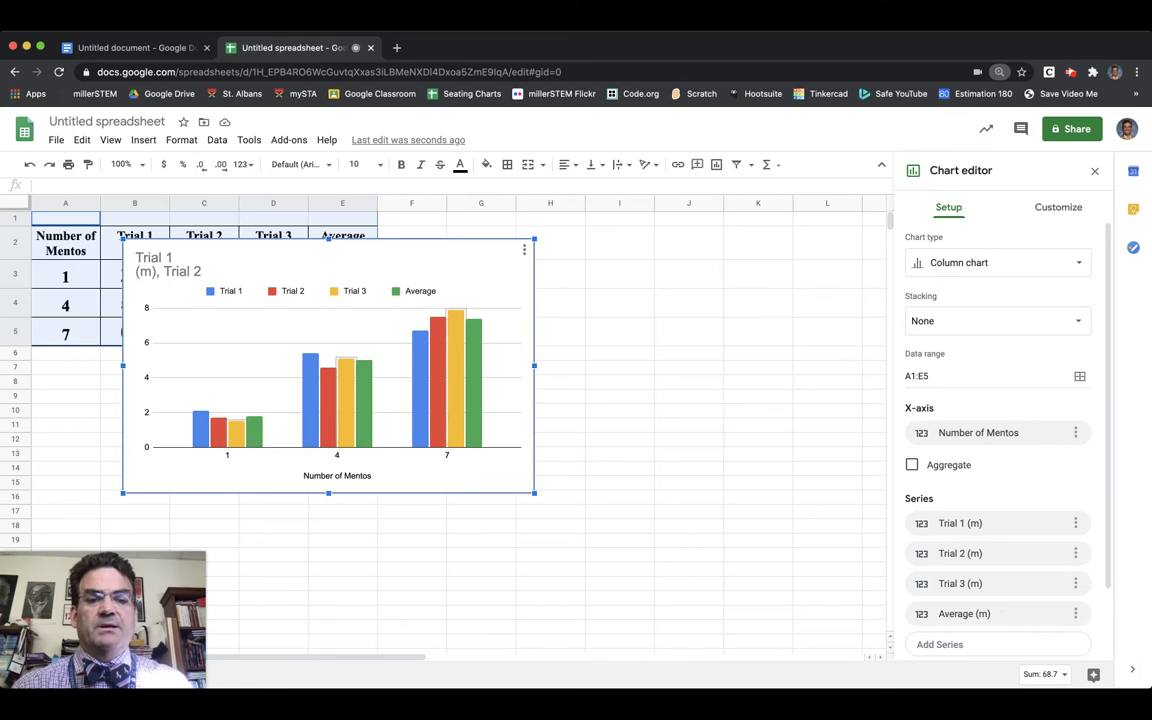
drag(436, 246, 700, 250)
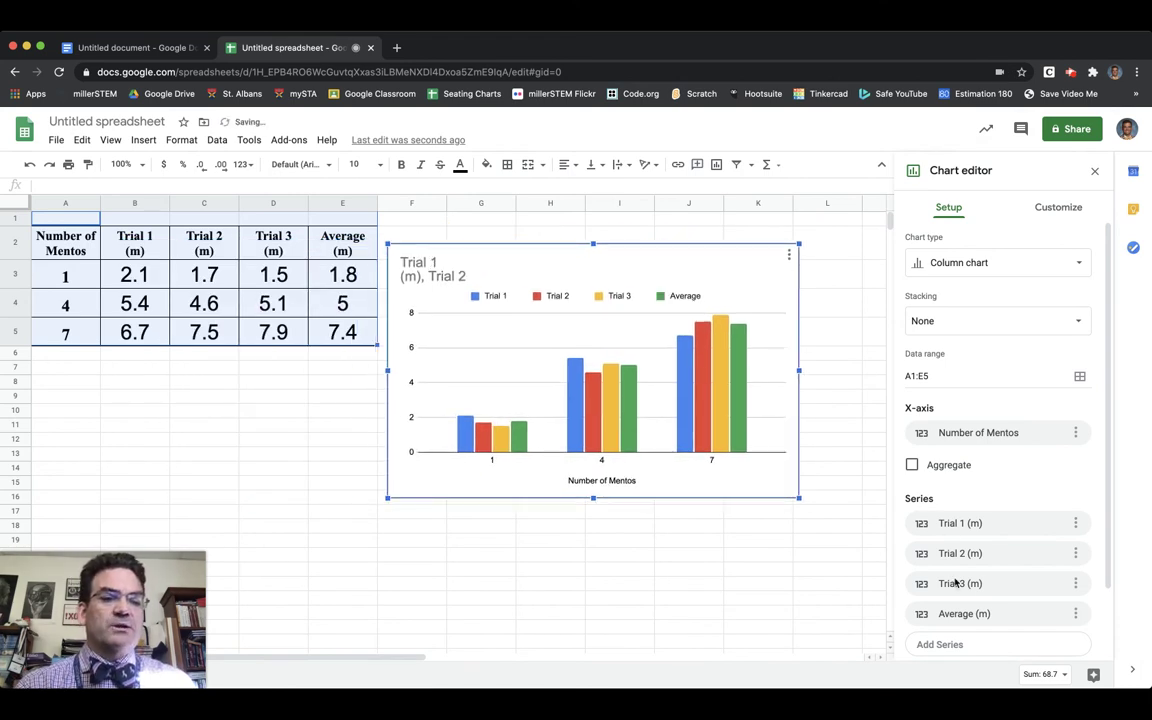
Step: Remove the Trial 1, Trial 2 and Trial 3 series so only Average (m) remains
click(1076, 525)
click(1055, 553)
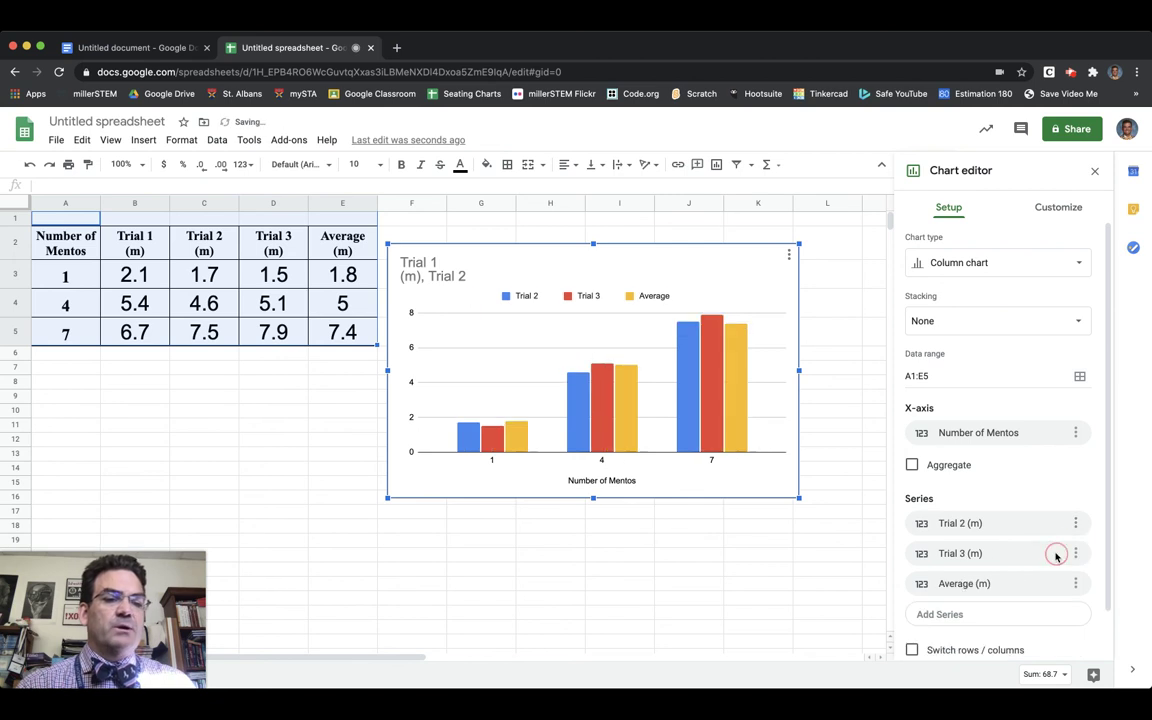
click(1076, 523)
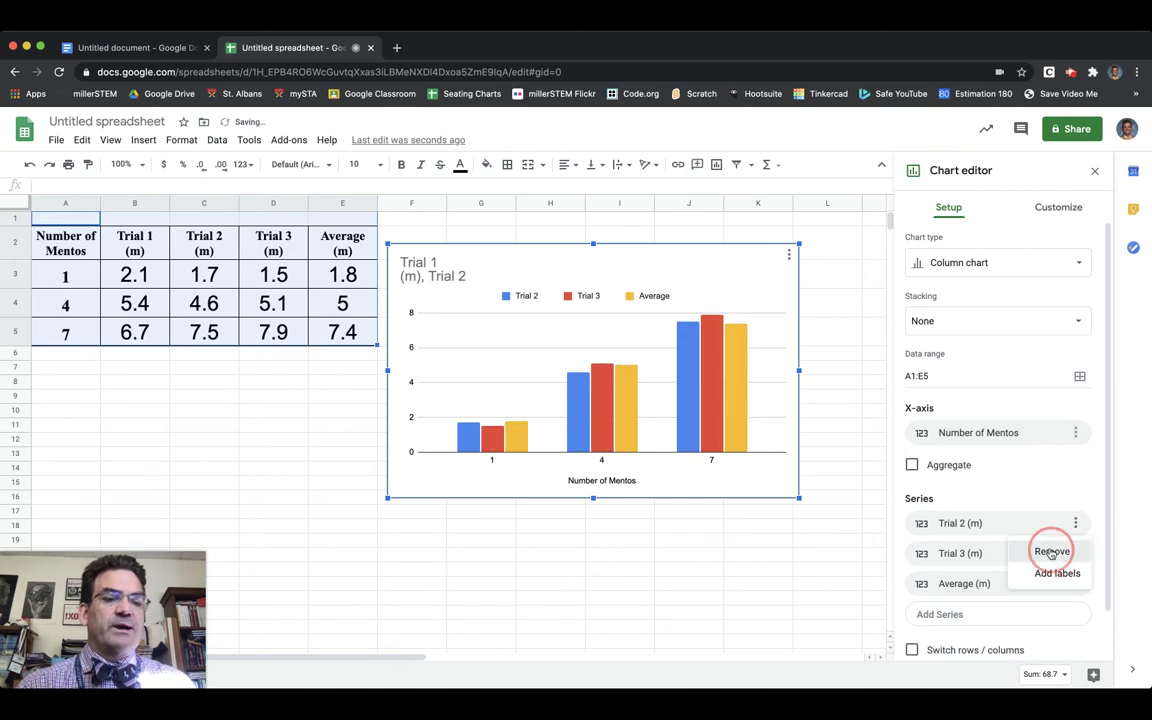
click(1051, 553)
click(1076, 523)
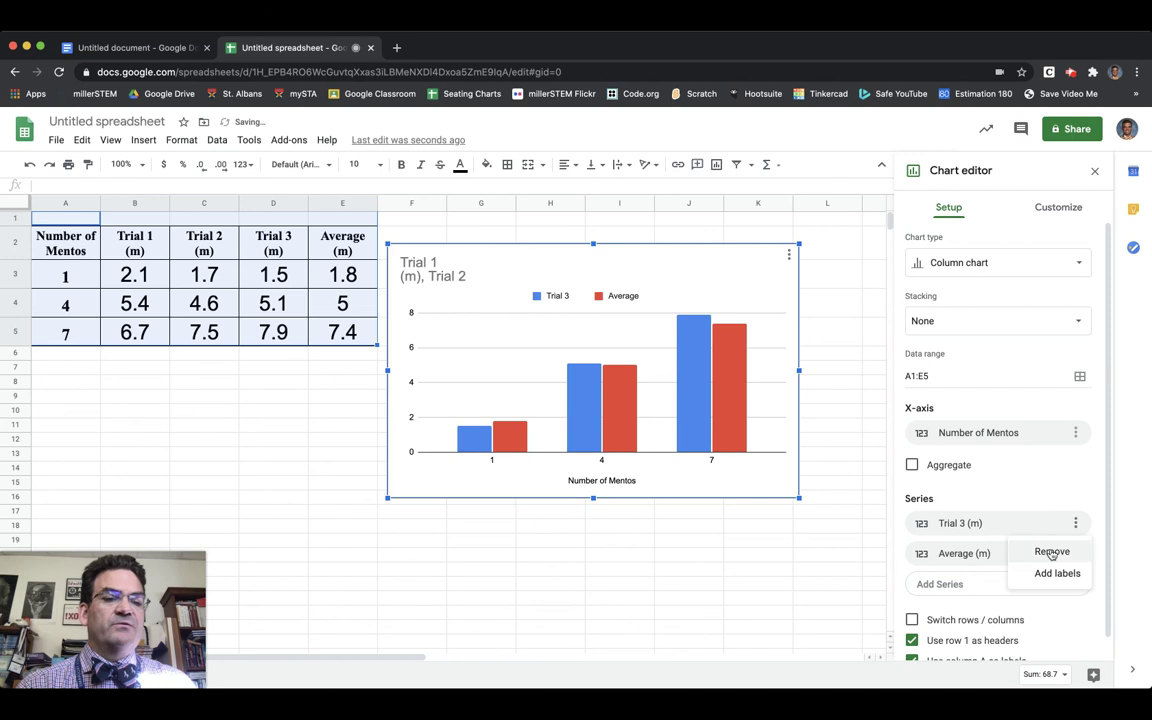
click(1051, 553)
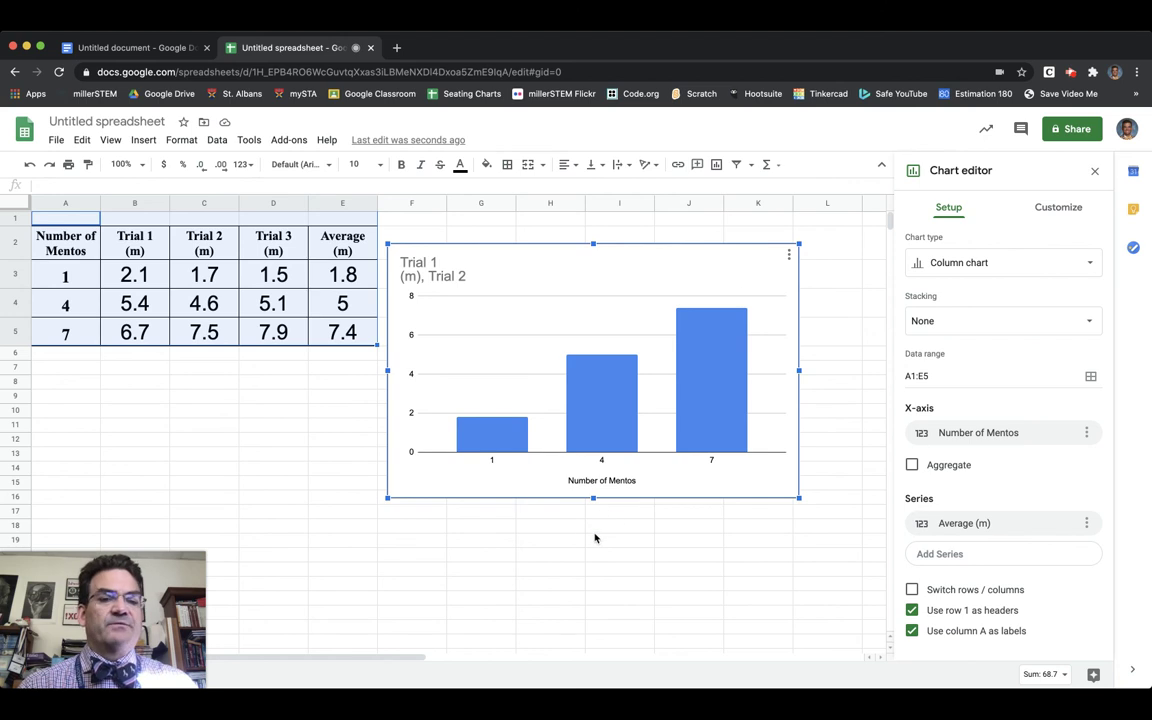
click(1058, 209)
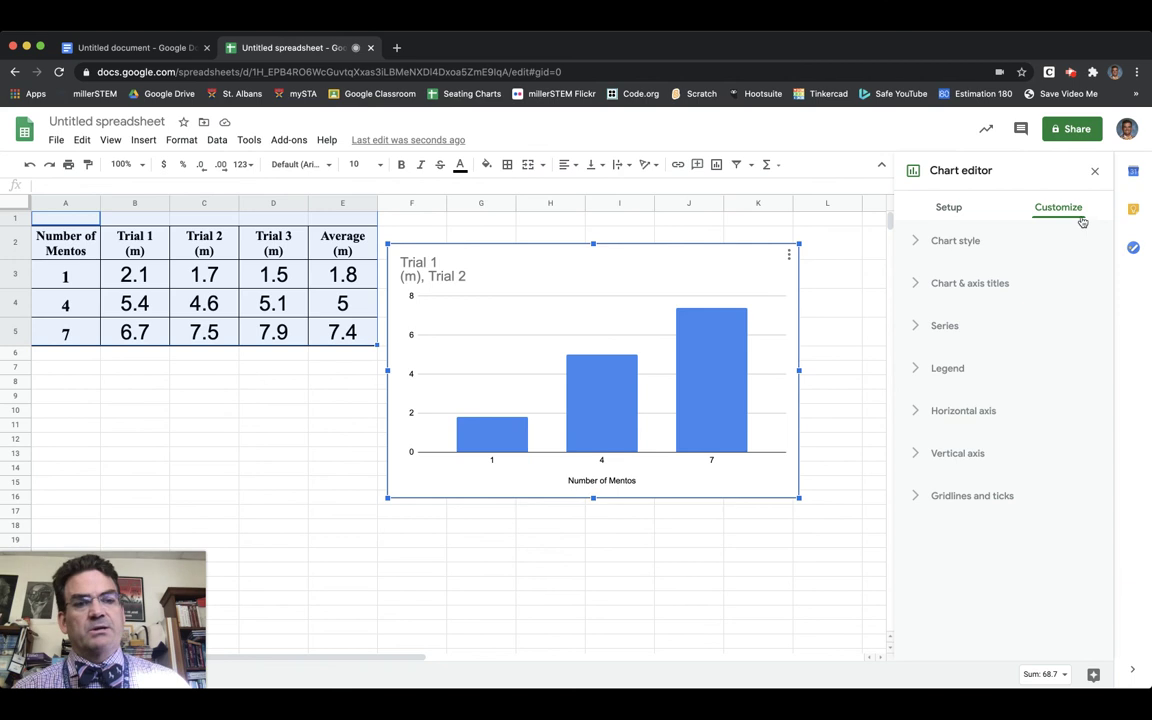
Step: Replace the old chart title with 'Distance of Spray vs. Number of Mentos'
click(970, 284)
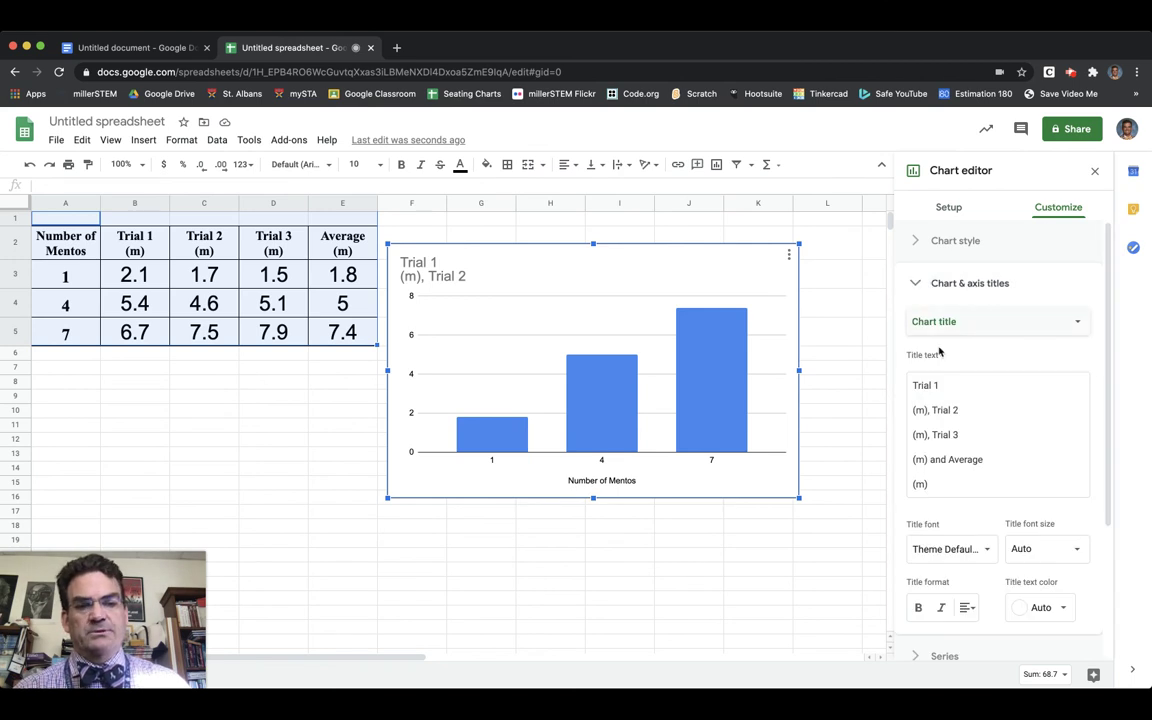
drag(944, 481, 910, 388)
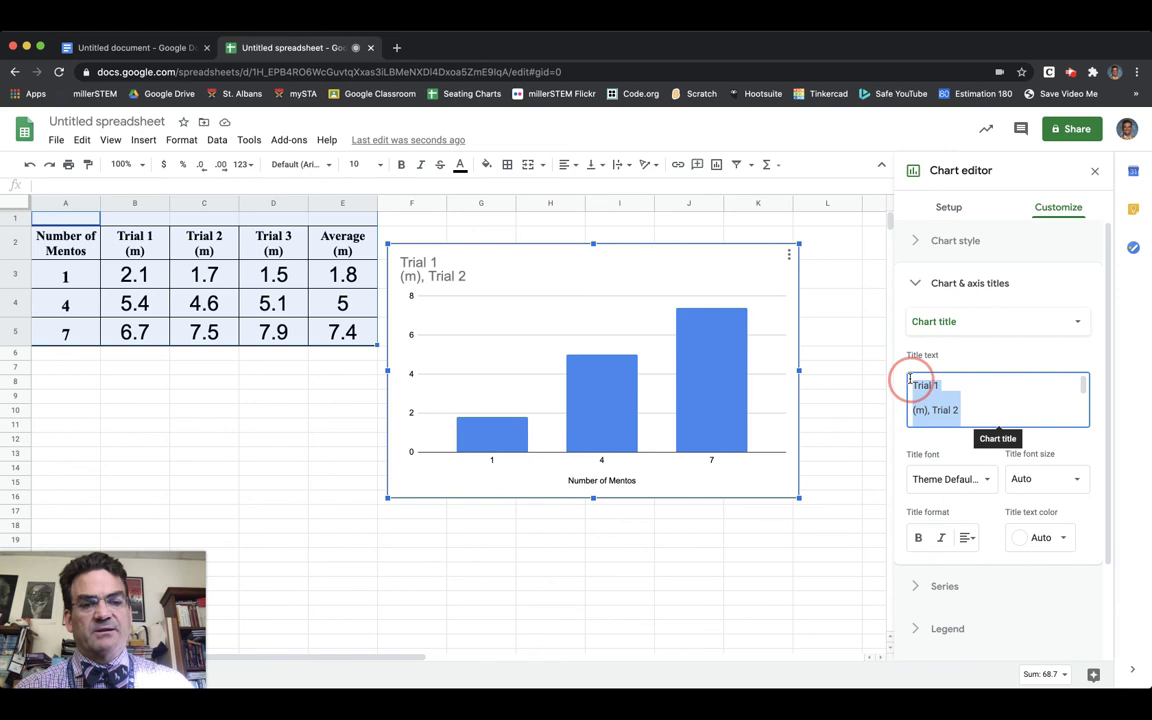
key(BackSpace)
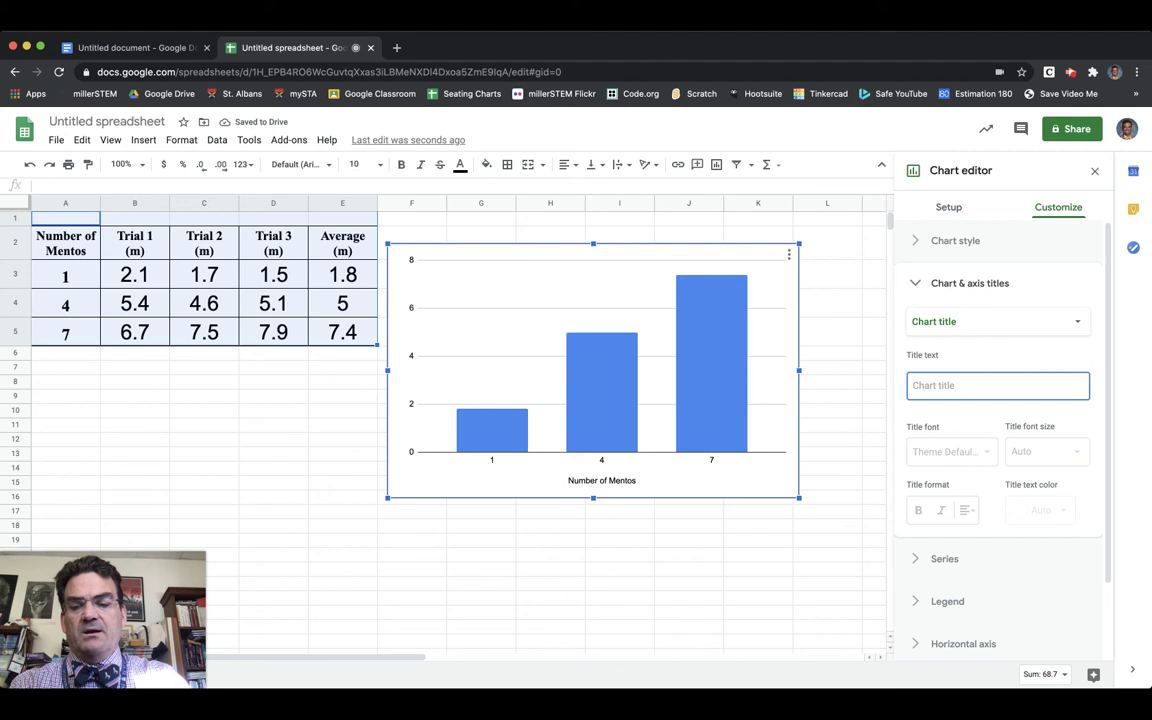
text(Distance of Spray vs.)
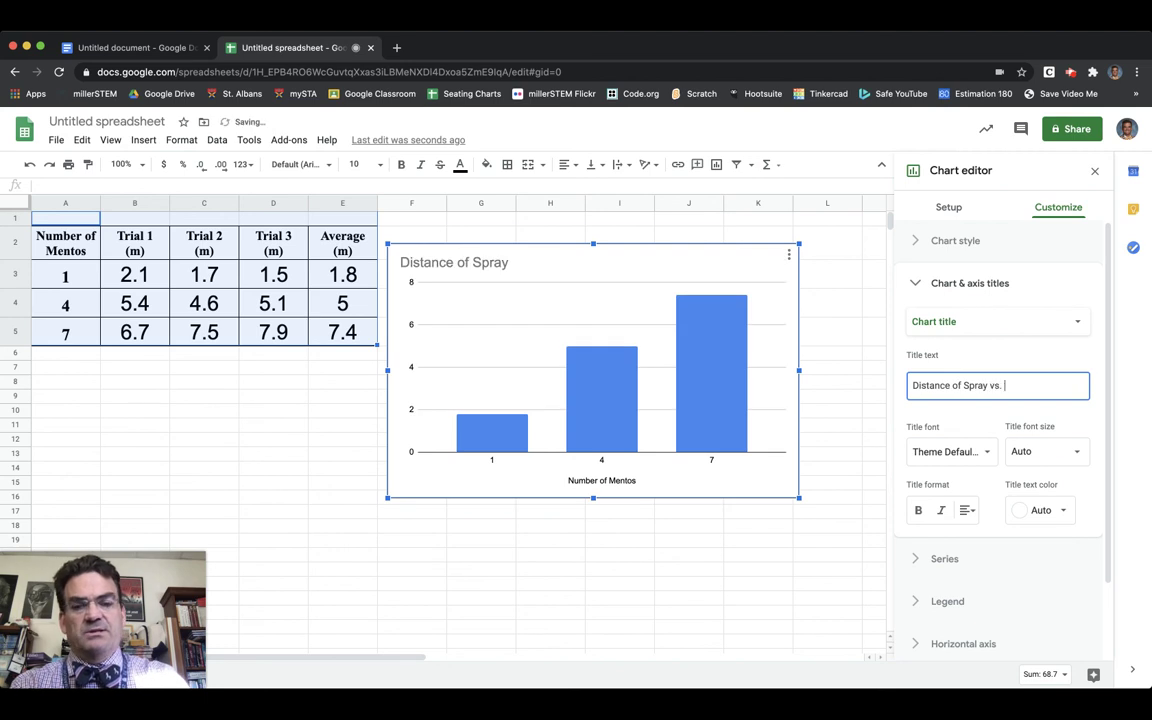
text(Number of)
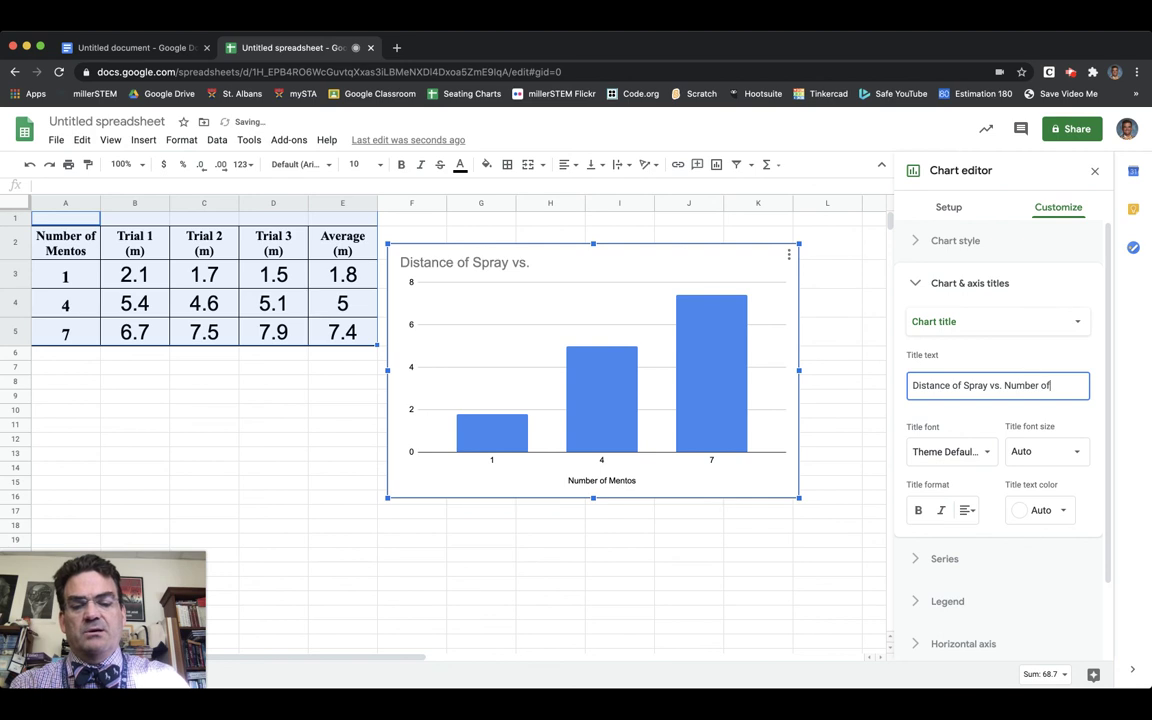
text( Mentos)
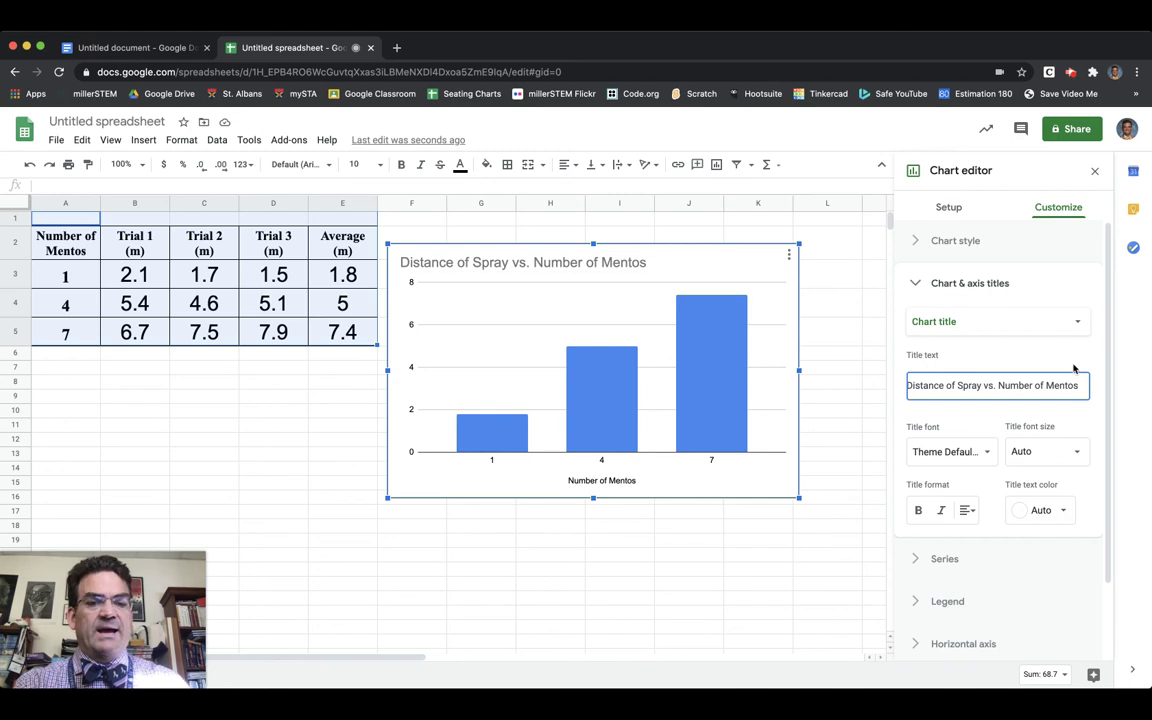
Step: Enter 'Distance of Spray (m)' as the vertical axis title
click(1075, 323)
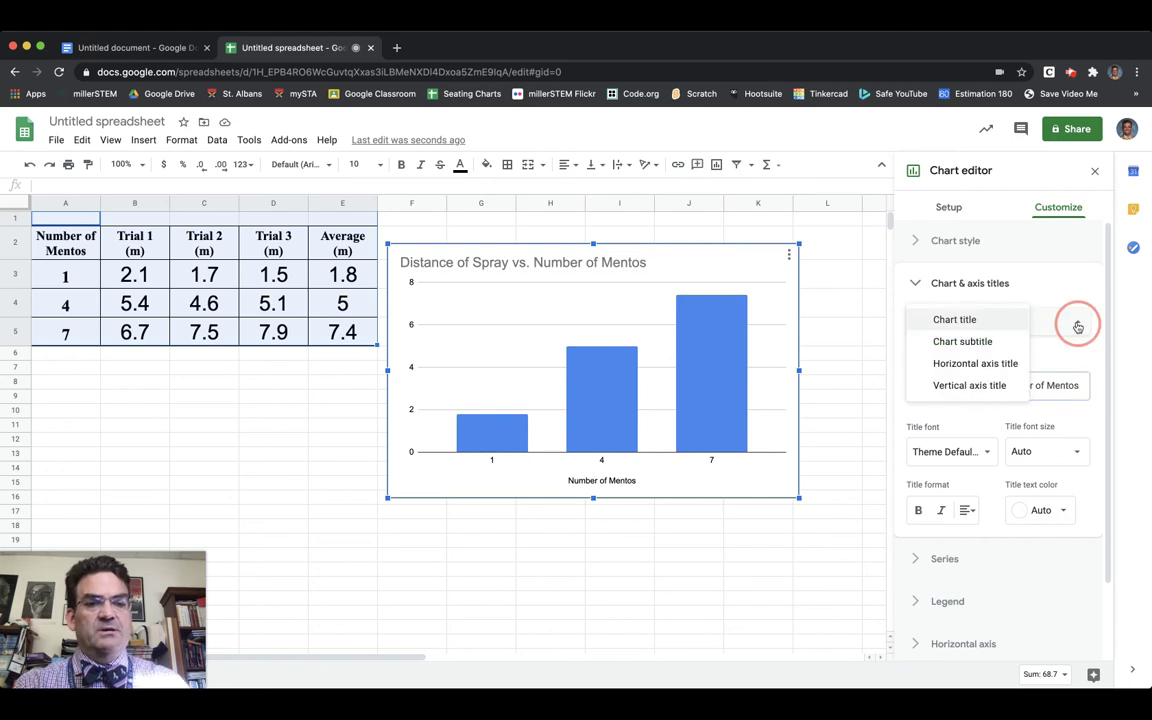
click(975, 386)
click(956, 379)
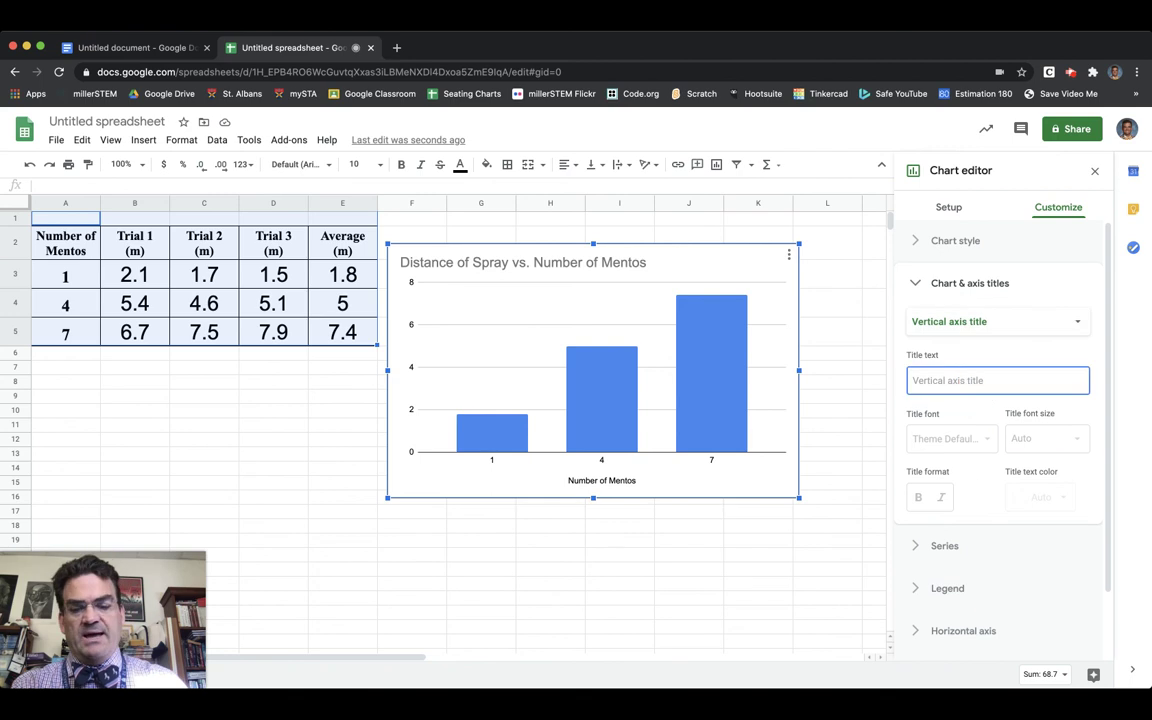
text(Distance o)
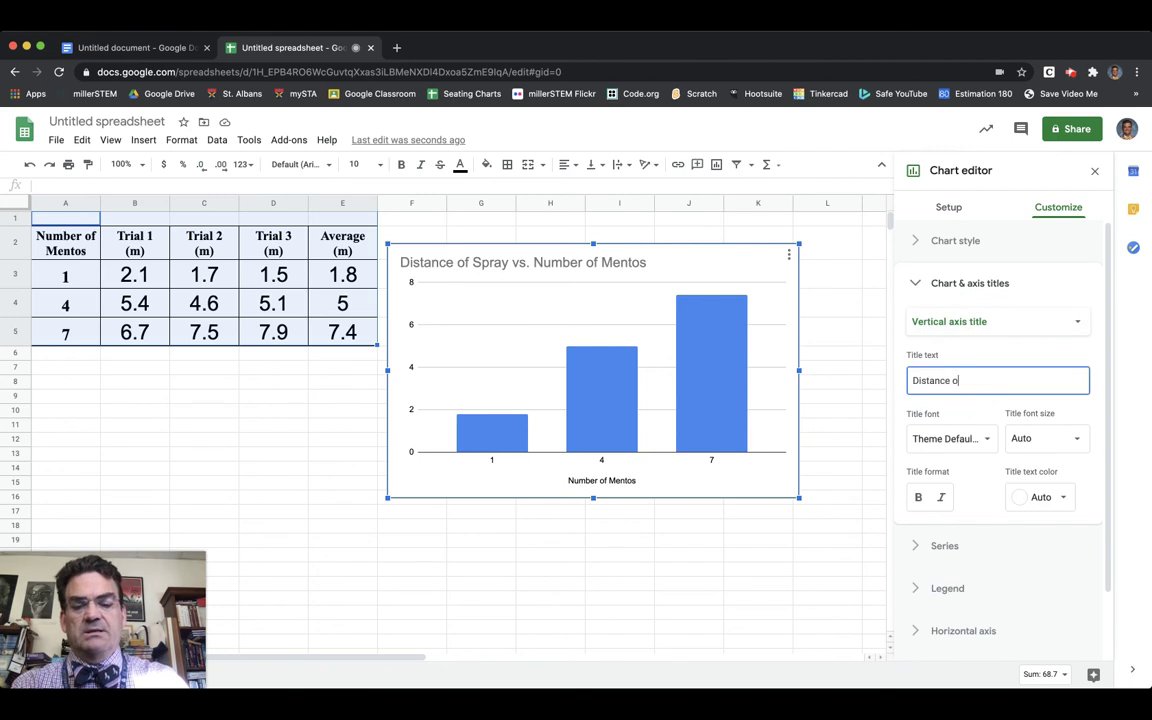
text(f Spray (m)
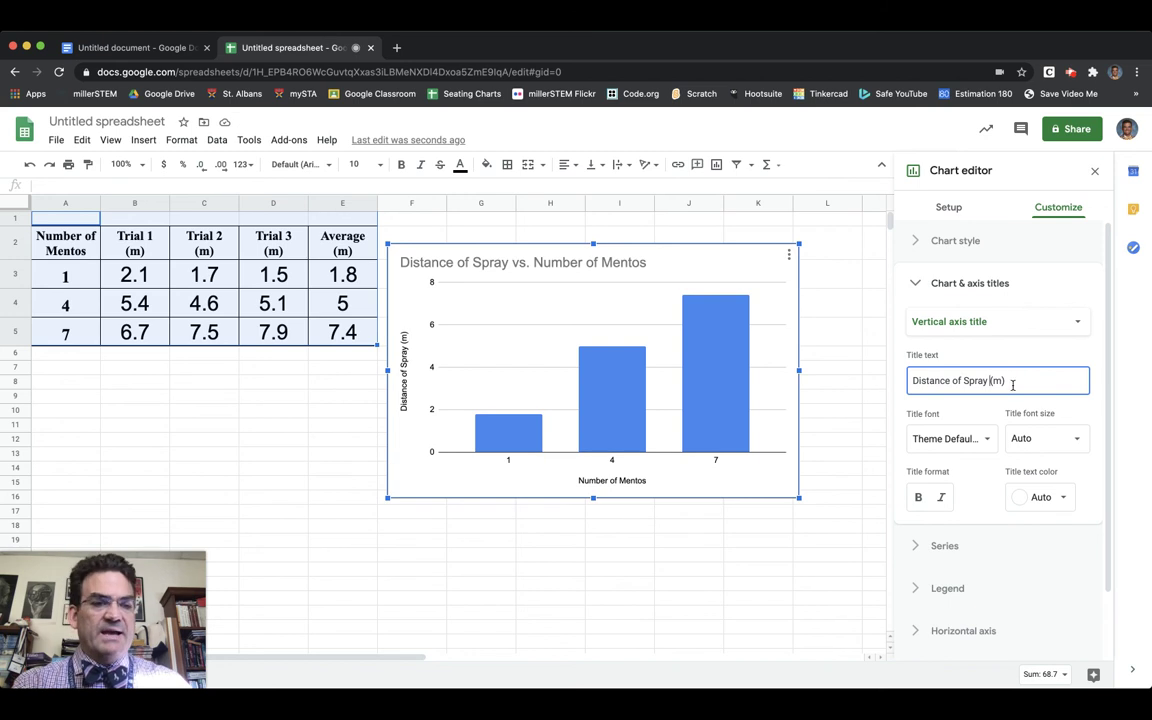
click(950, 285)
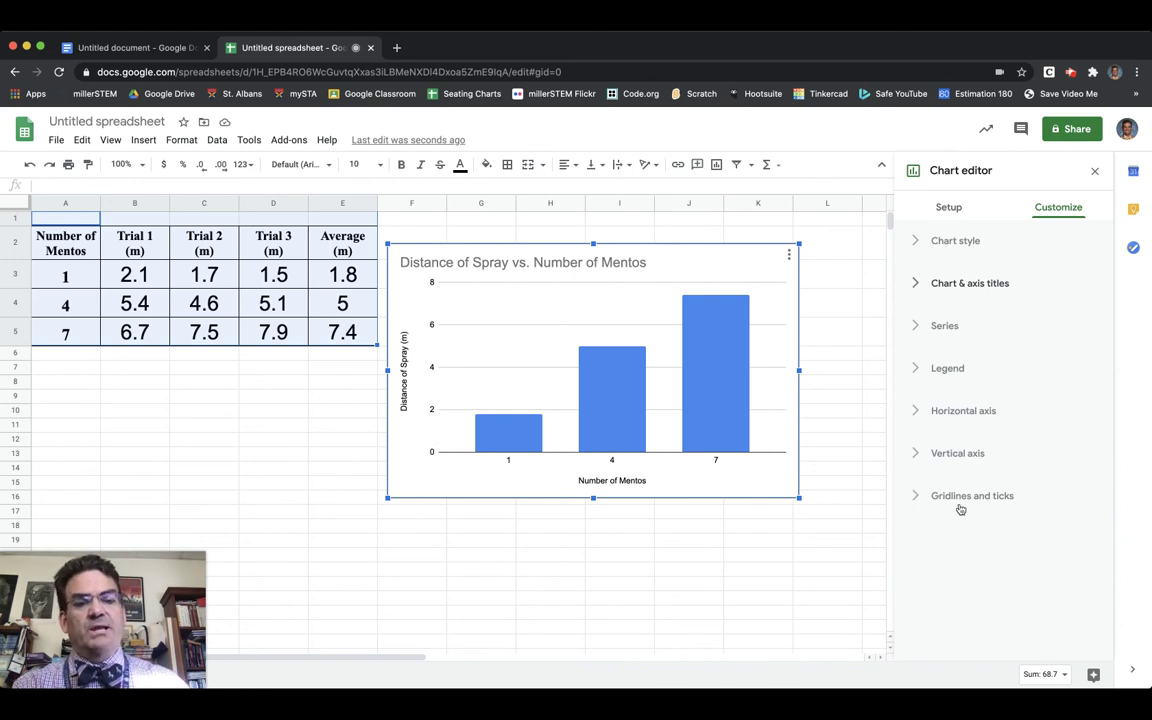
Step: Set the vertical axis major step to 1 with a minor gridline count of 1
click(917, 498)
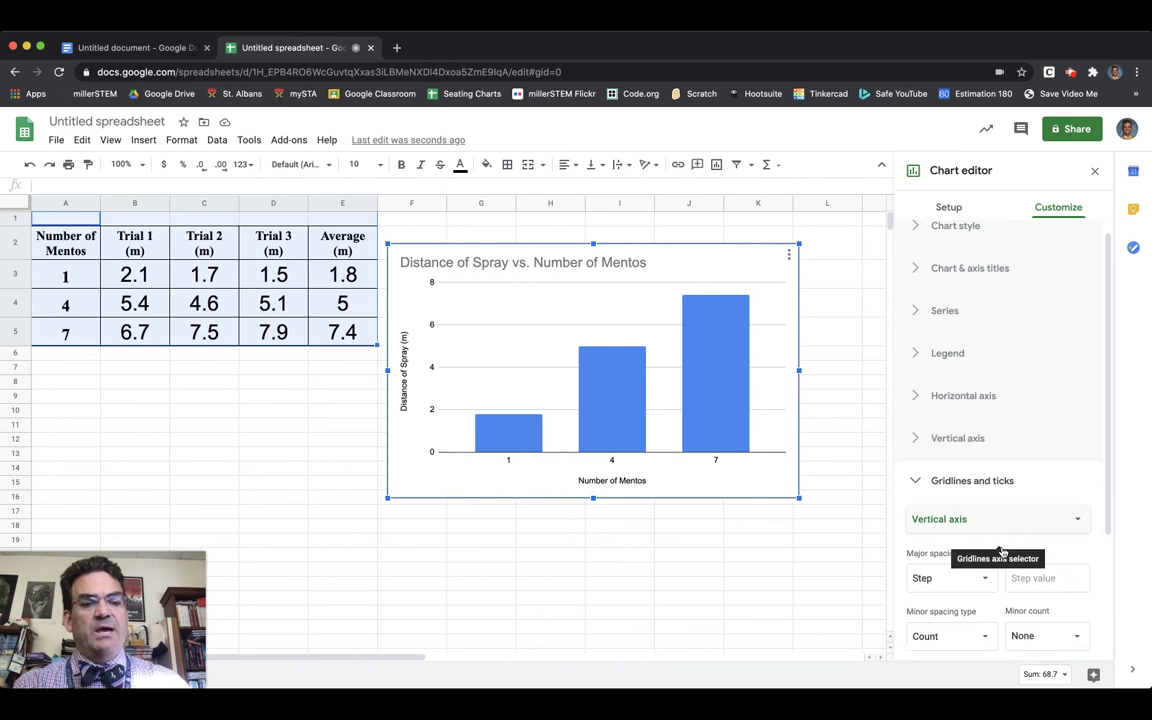
scroll(1000, 540, down, 1)
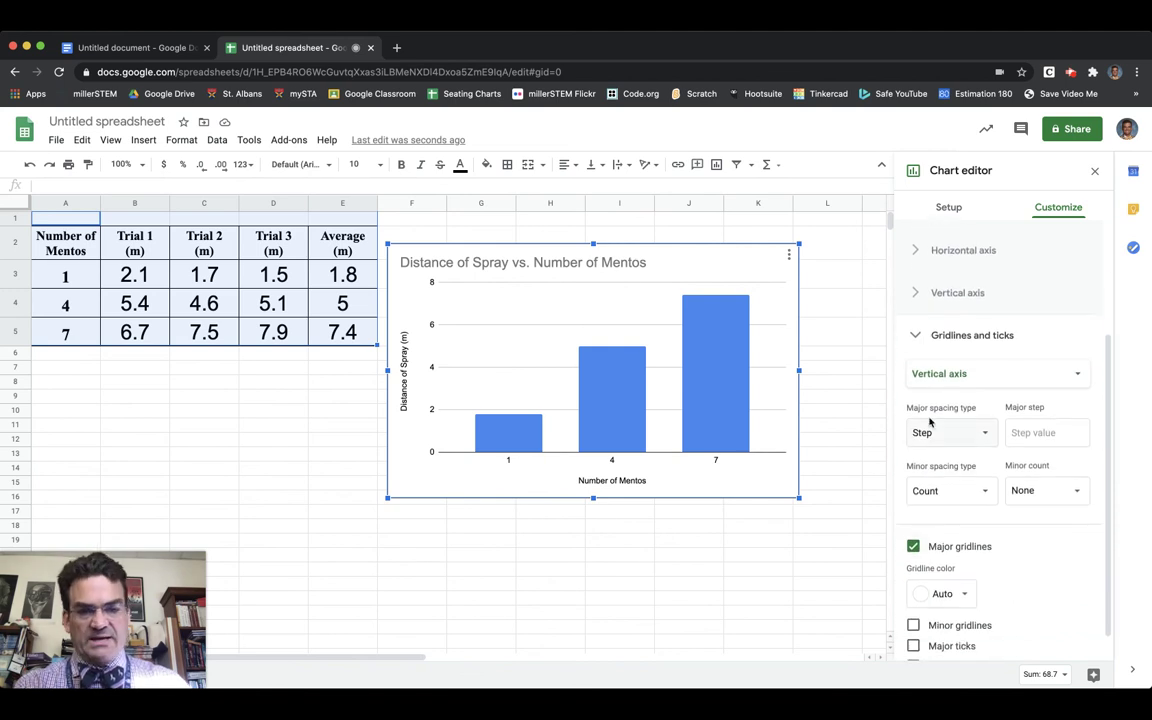
click(1030, 432)
text(1)
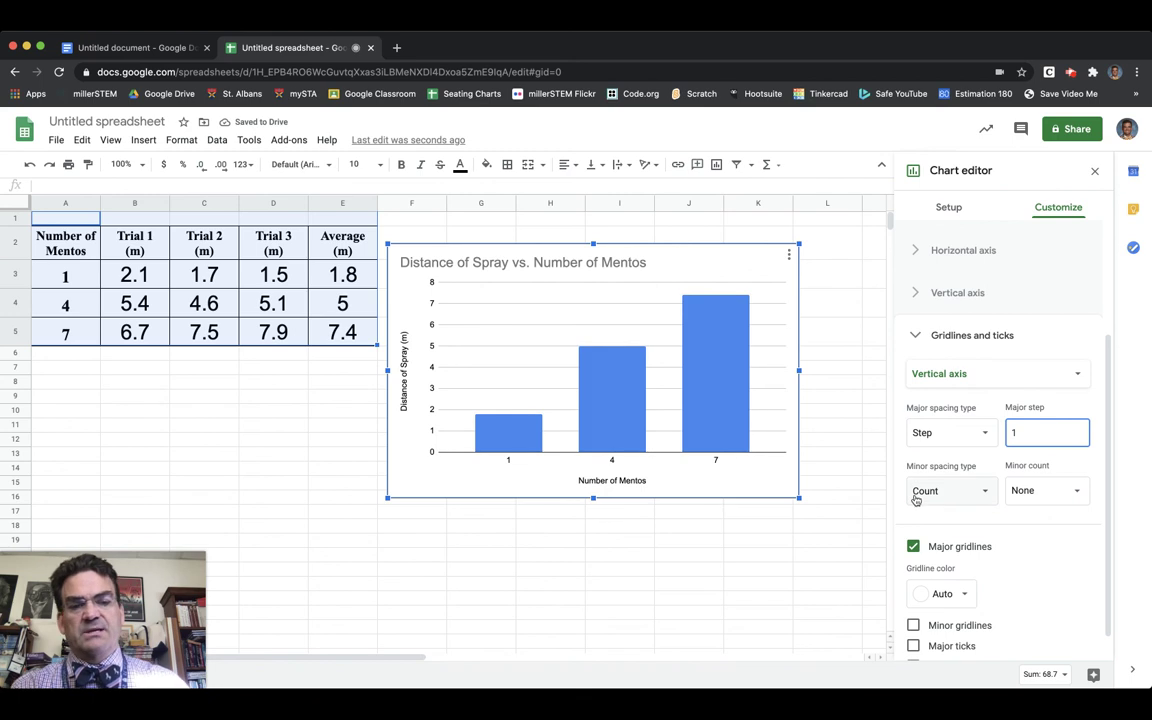
click(1077, 494)
click(1034, 262)
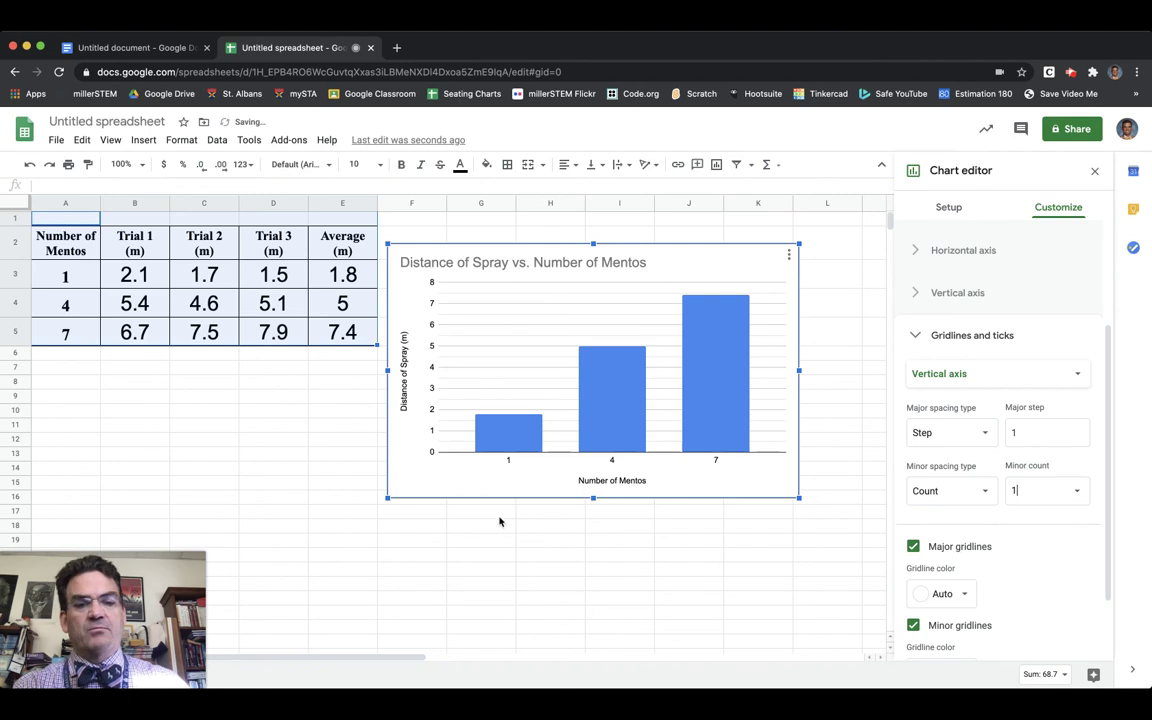
Step: Turn on major and minor tick marks for the vertical axis
scroll(1026, 581, down, 1)
scroll(1014, 402, down, 1)
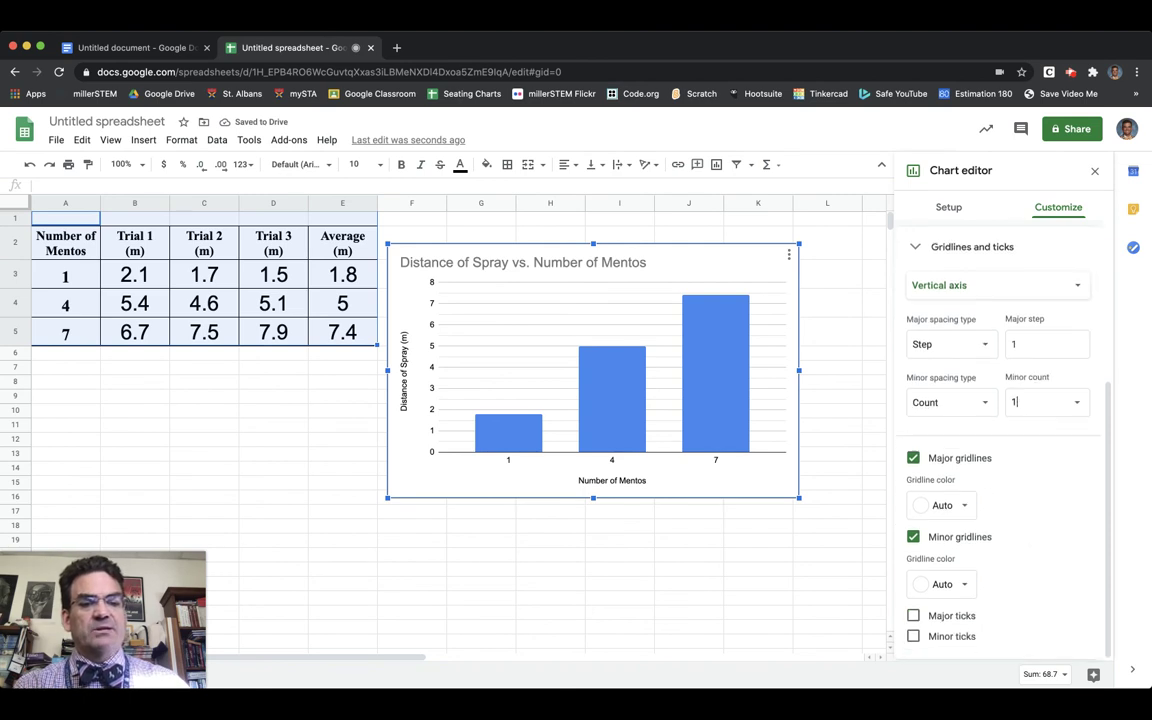
click(912, 615)
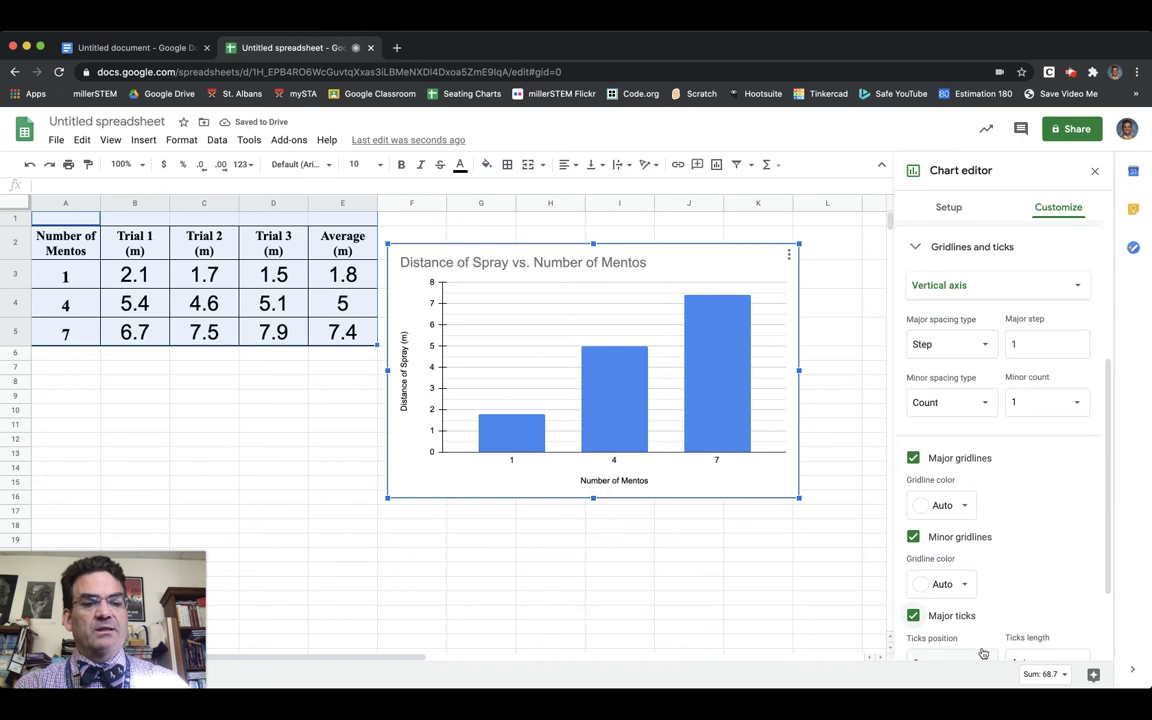
scroll(1040, 605, down, 2)
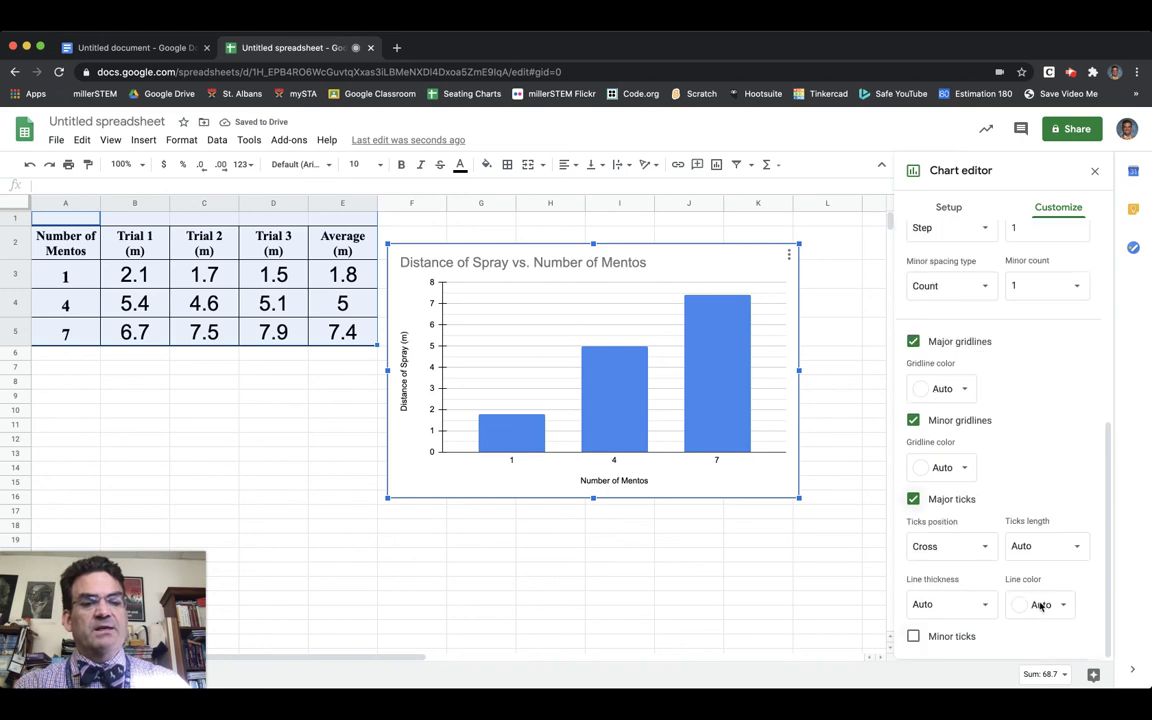
click(914, 636)
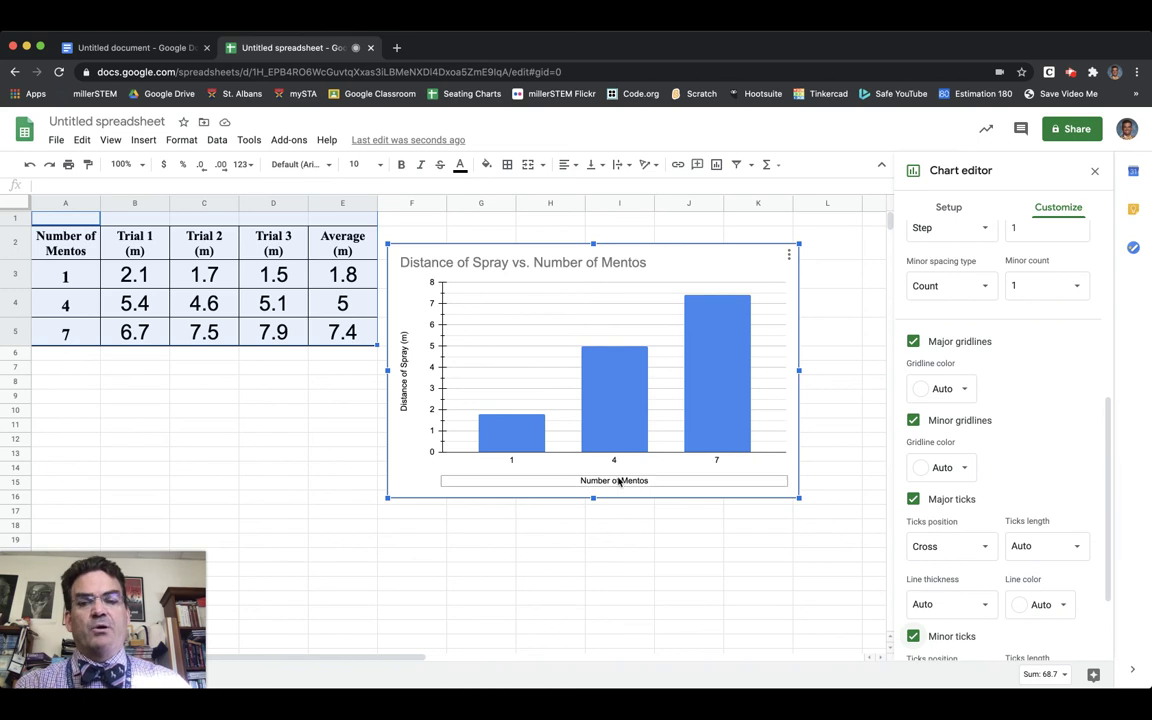
Step: Copy the finished spray-distance chart with Copy chart from its menu
click(789, 256)
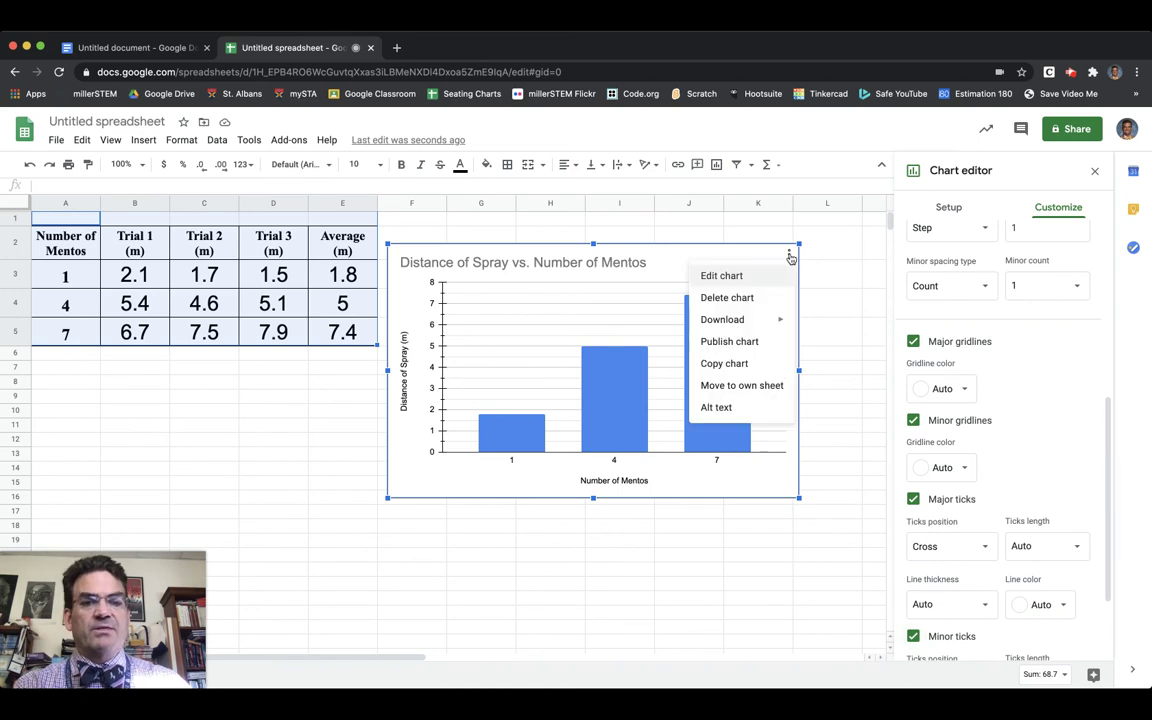
click(738, 363)
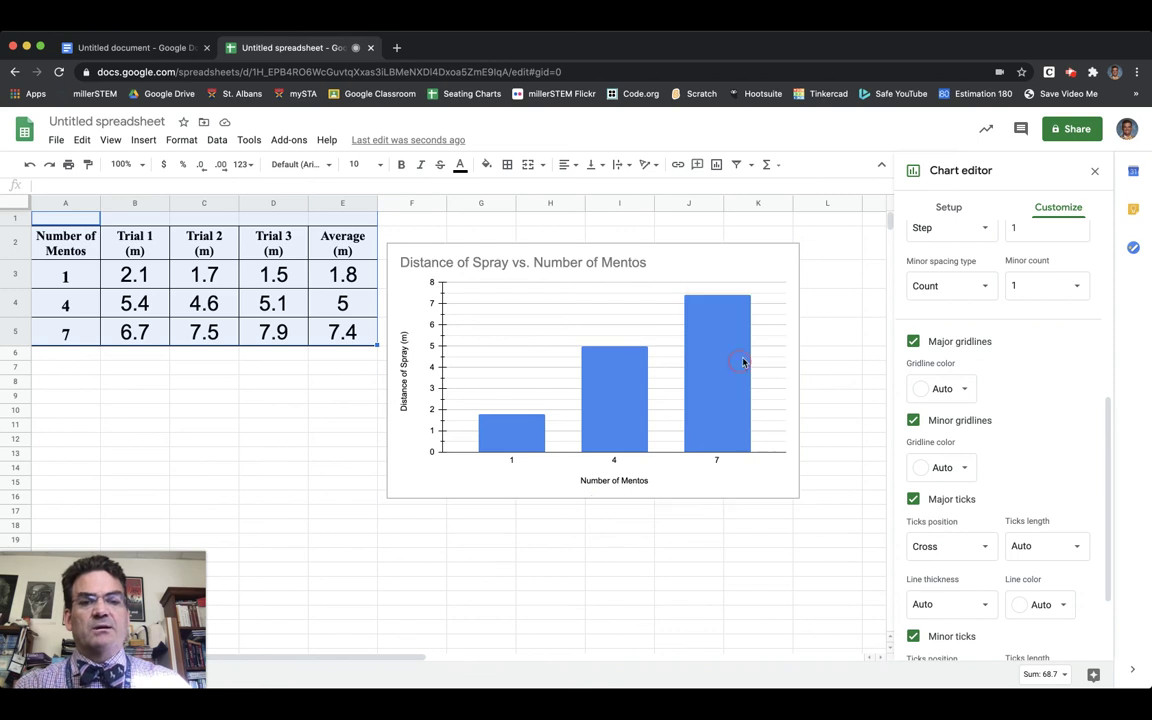